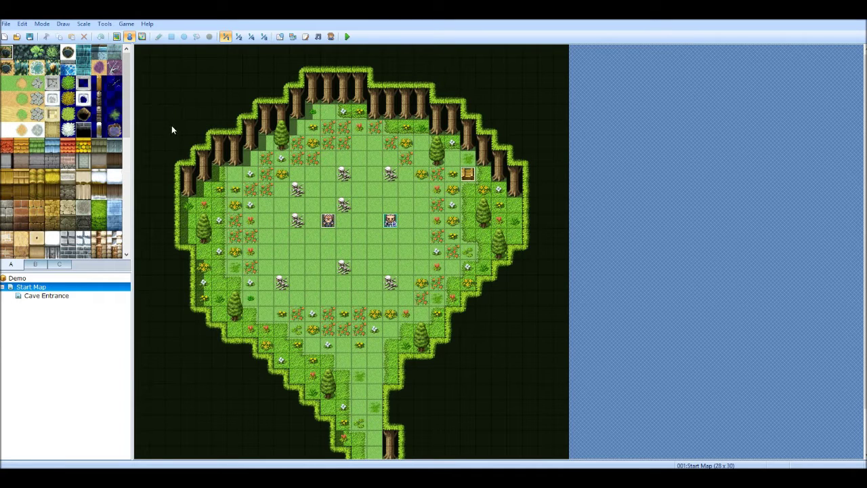
Toggle the Database's draw-game-title option off and back on, then apply and close.
left_click(126, 24)
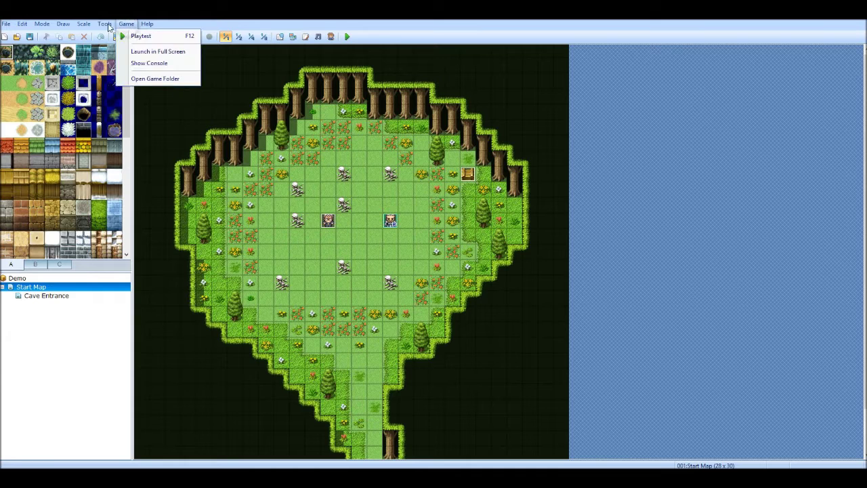
left_click(122, 36)
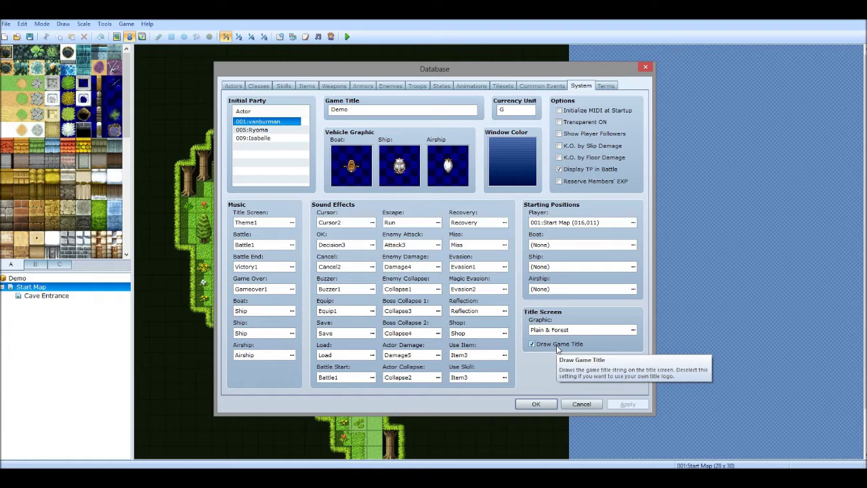
left_click(556, 345)
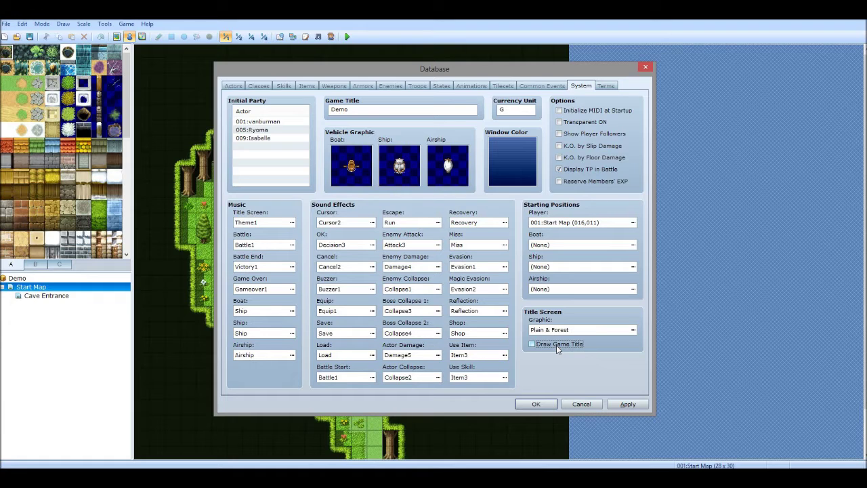
left_click(556, 345)
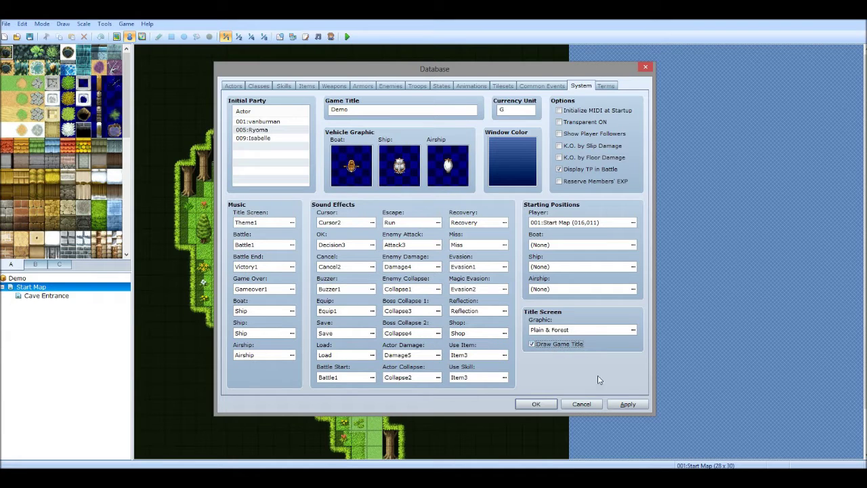
left_click(628, 404)
left_click(536, 405)
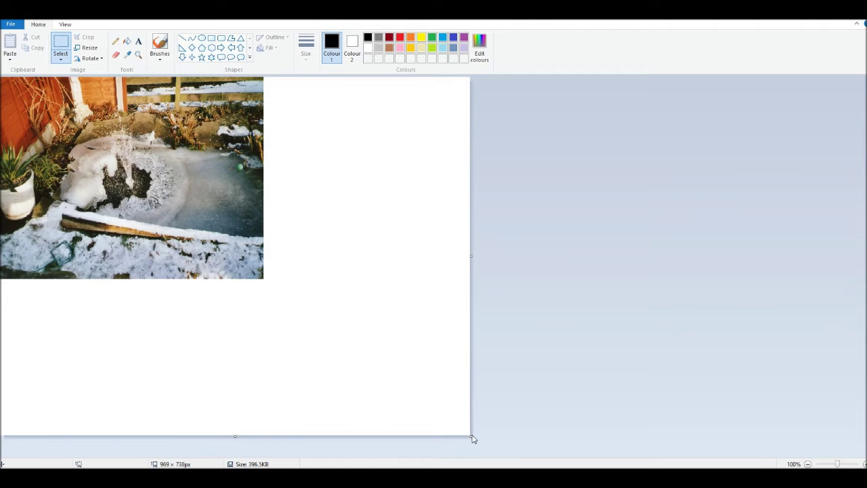
Resize the Paint canvas to 544 × 416 px and save it as JPEG img007, replacing the old file.
left_click_drag(471, 436, 265, 280)
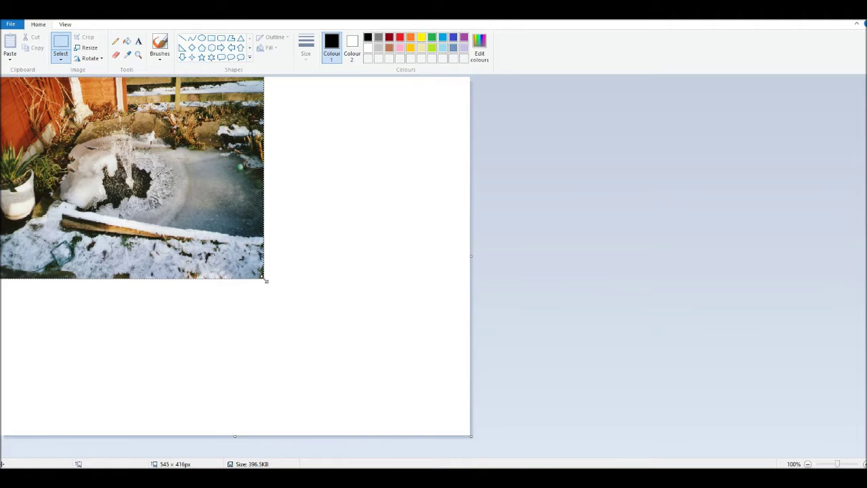
left_click_drag(265, 280, 264, 280)
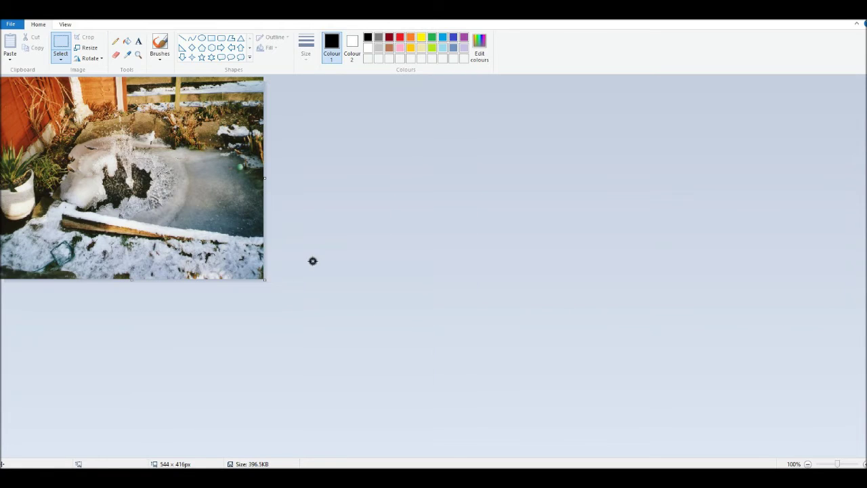
left_click(11, 24)
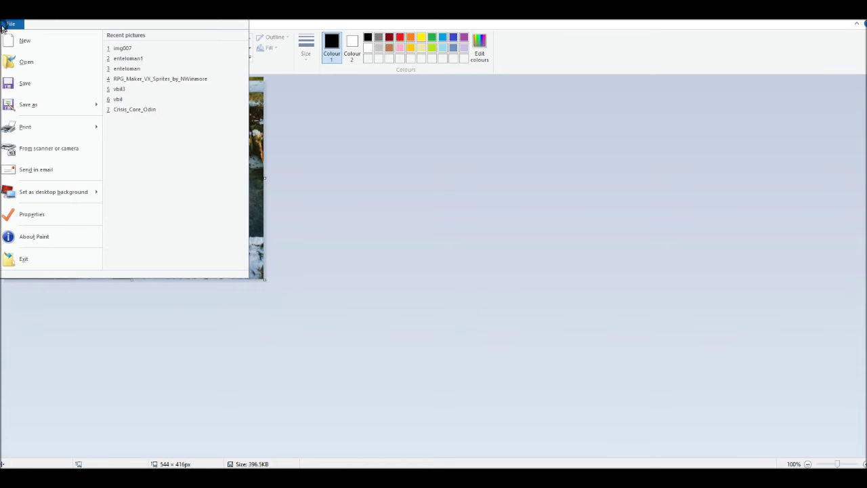
mouse_move(52, 107)
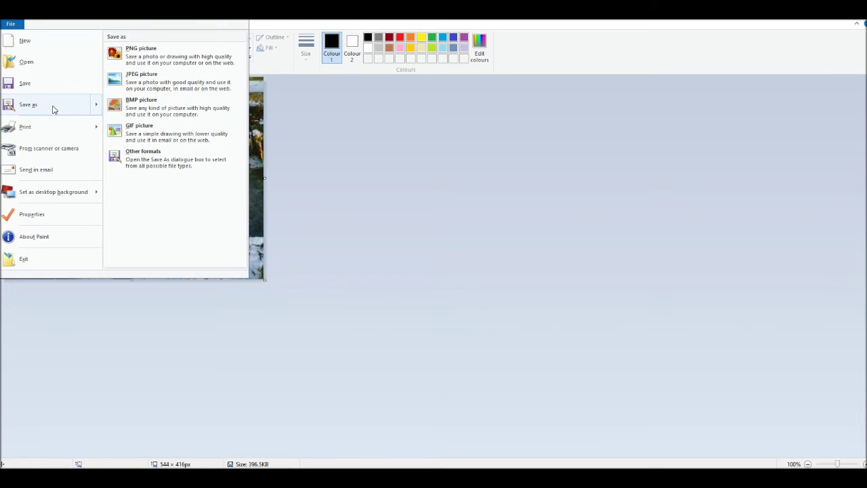
left_click(163, 86)
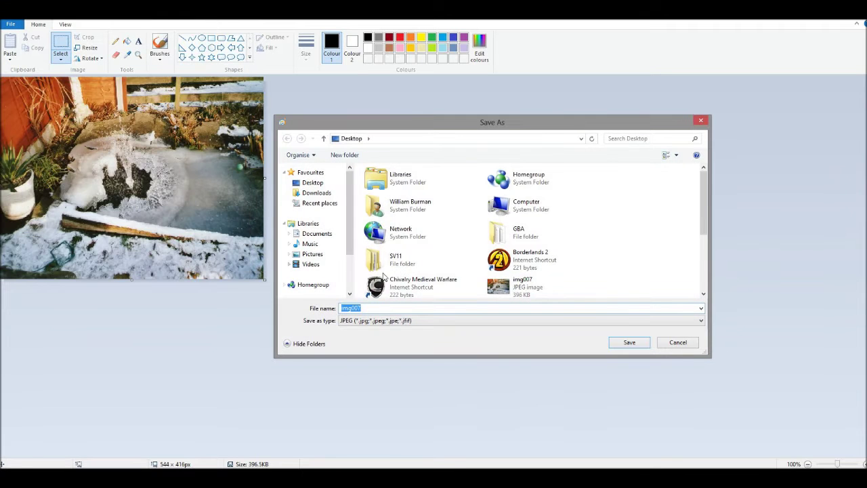
left_click(618, 341)
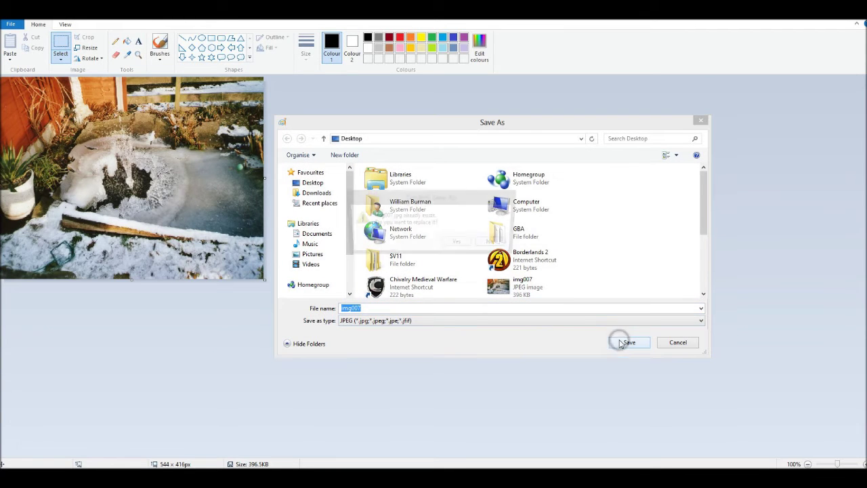
left_click(460, 243)
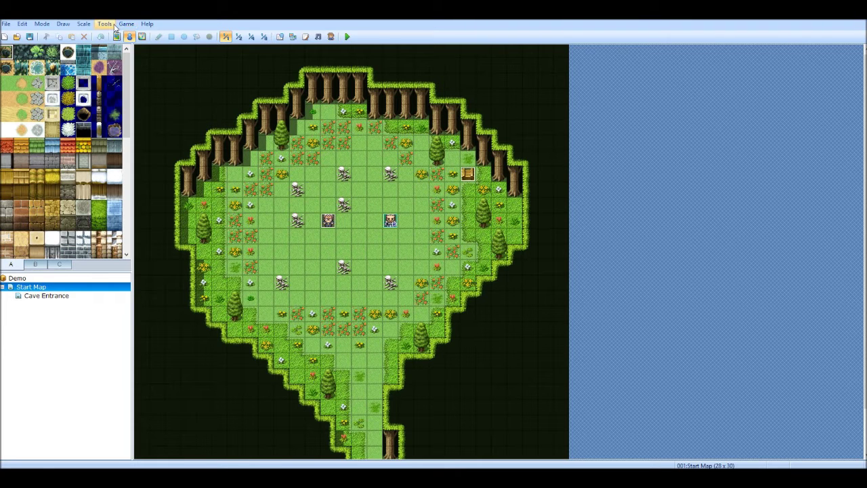
Open the RPG Maker Database and close it without changes.
left_click(104, 24)
left_click(112, 36)
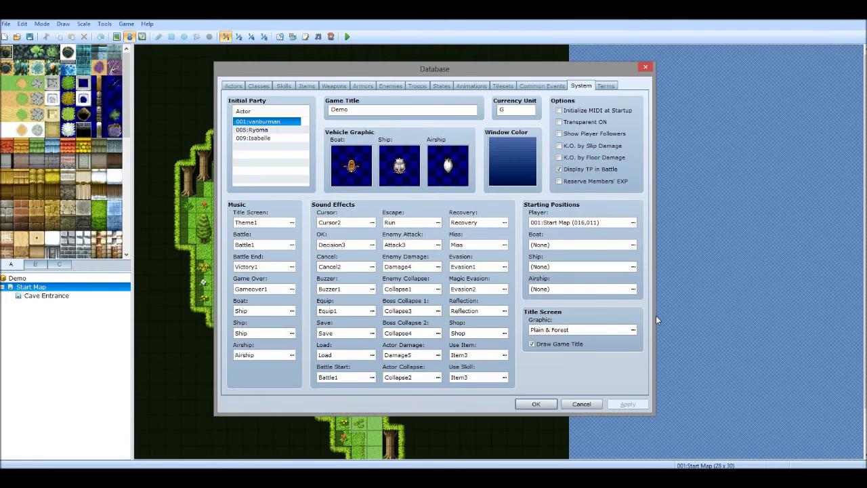
left_click(581, 404)
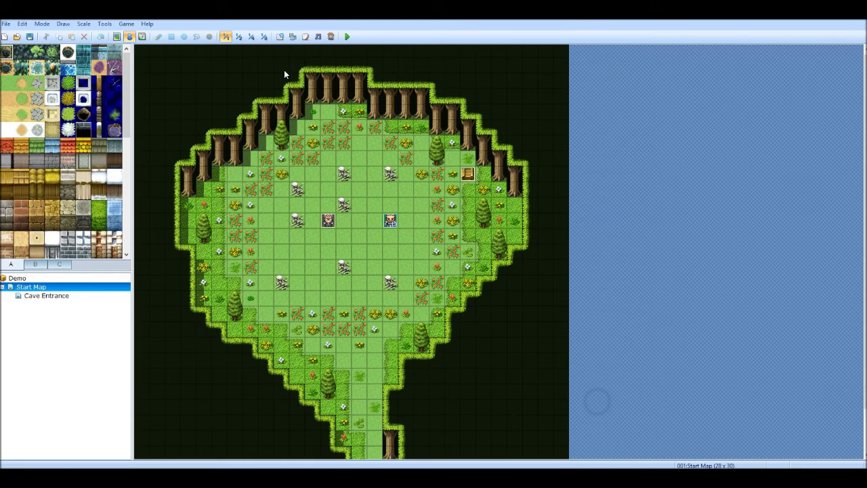
left_click(293, 37)
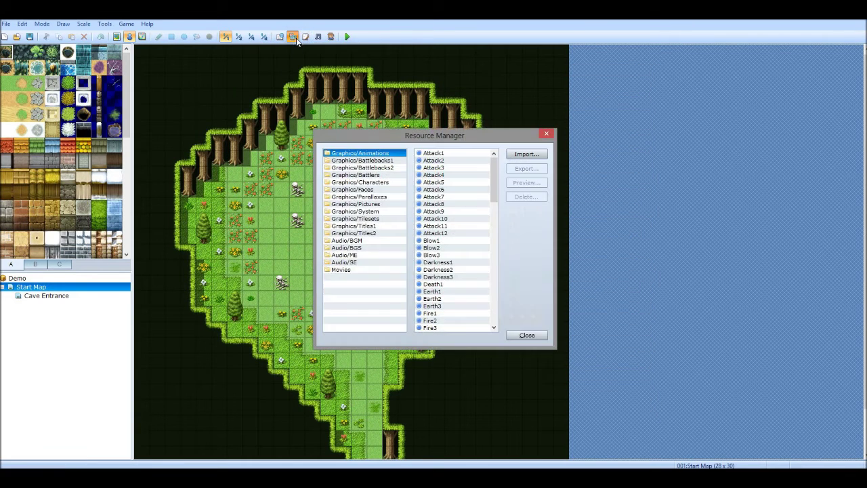
left_click(376, 174)
left_click(376, 167)
left_click(381, 183)
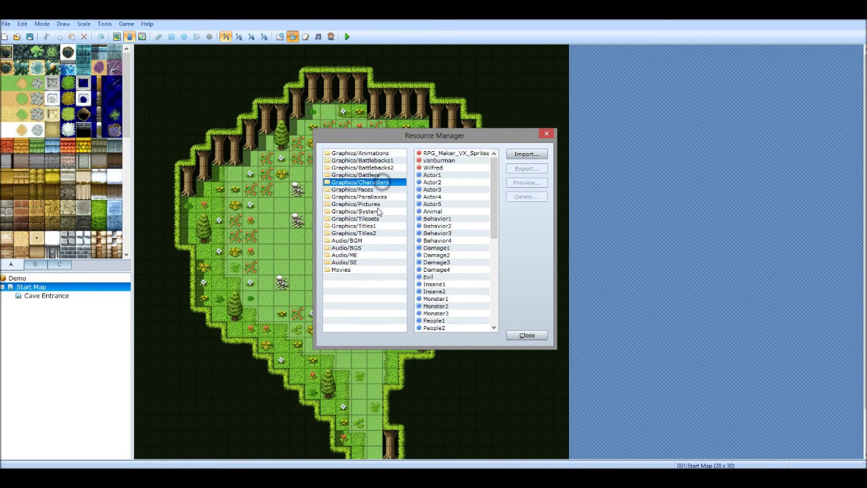
left_click(378, 211)
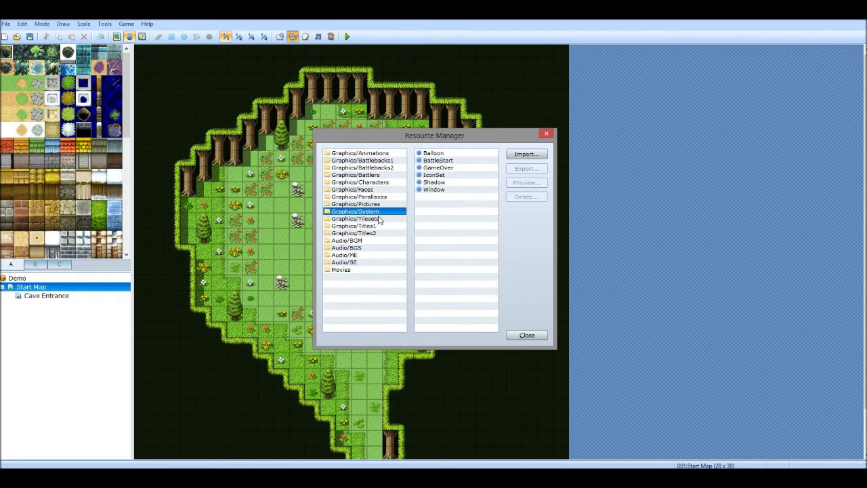
left_click(380, 219)
left_click(378, 226)
left_click(378, 233)
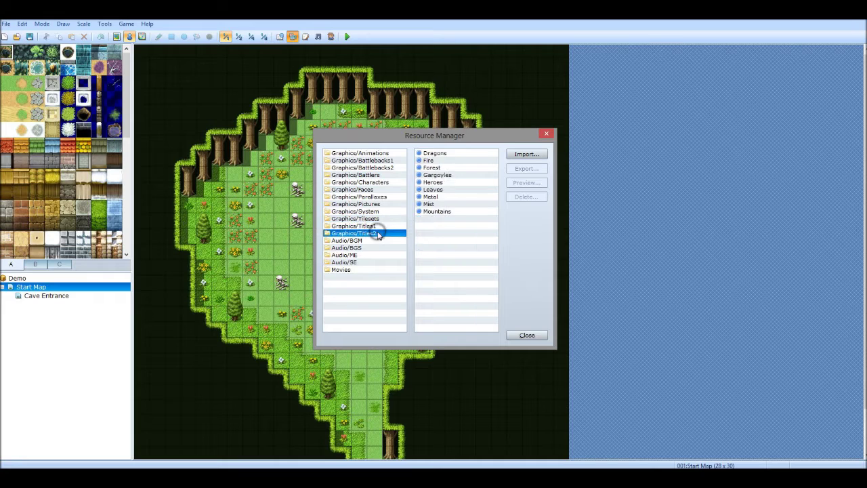
left_click(374, 226)
left_click(376, 233)
left_click(376, 227)
left_click(376, 219)
left_click(378, 212)
left_click(381, 204)
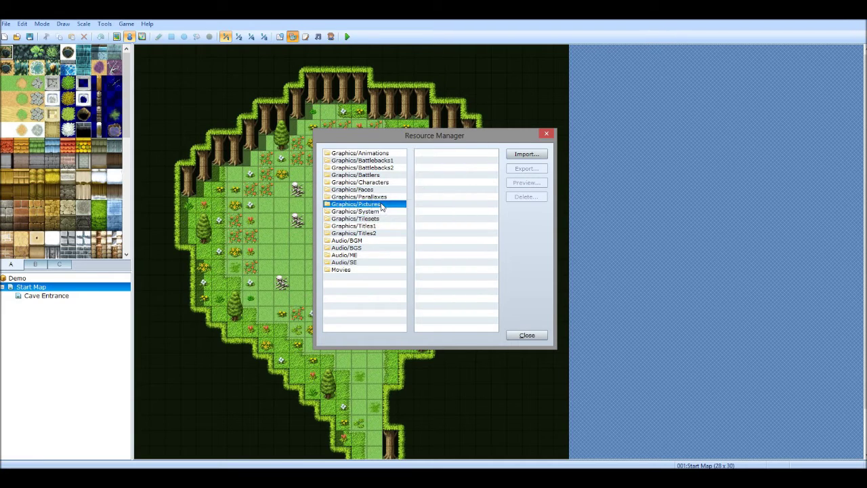
left_click(380, 211)
left_click(380, 197)
left_click(377, 182)
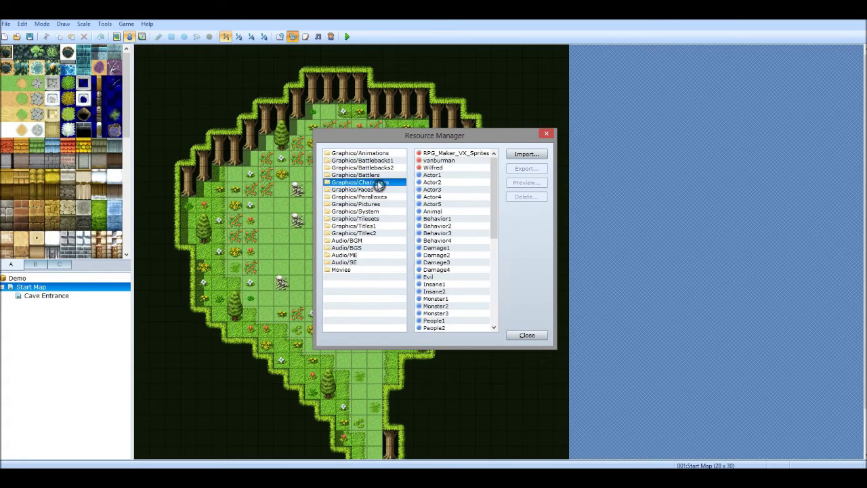
left_click(377, 175)
left_click(377, 167)
left_click(377, 161)
left_click(377, 154)
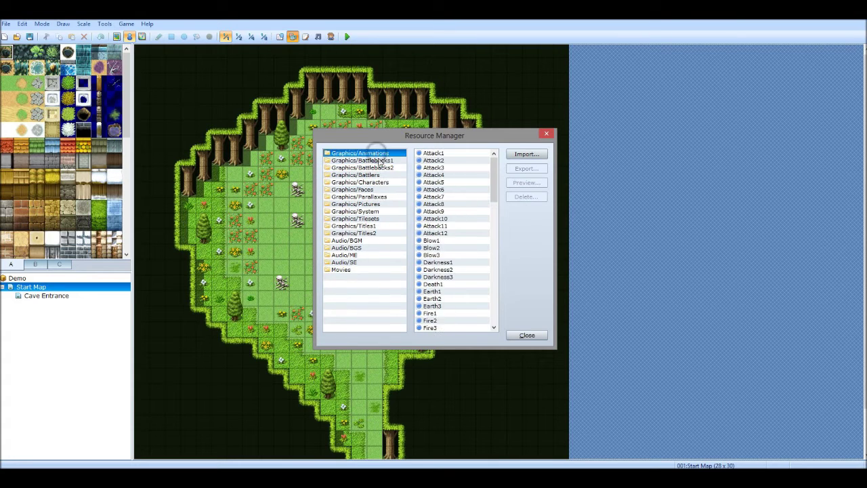
left_click(377, 161)
left_click(378, 167)
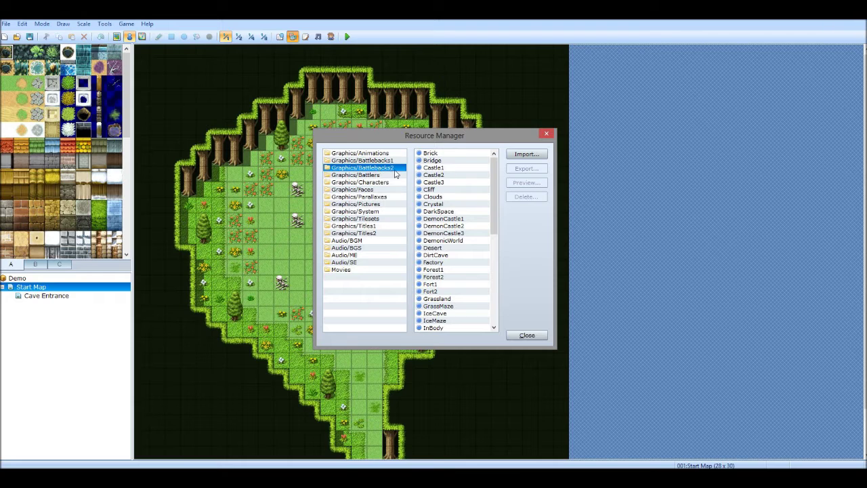
left_click(526, 334)
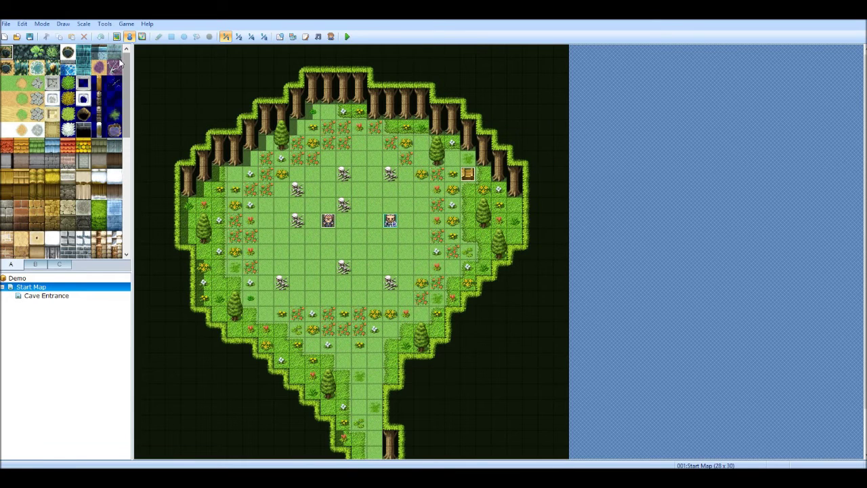
Open the title screen graphic picker in the Database, then cancel both without changes.
left_click(126, 24)
left_click(115, 36)
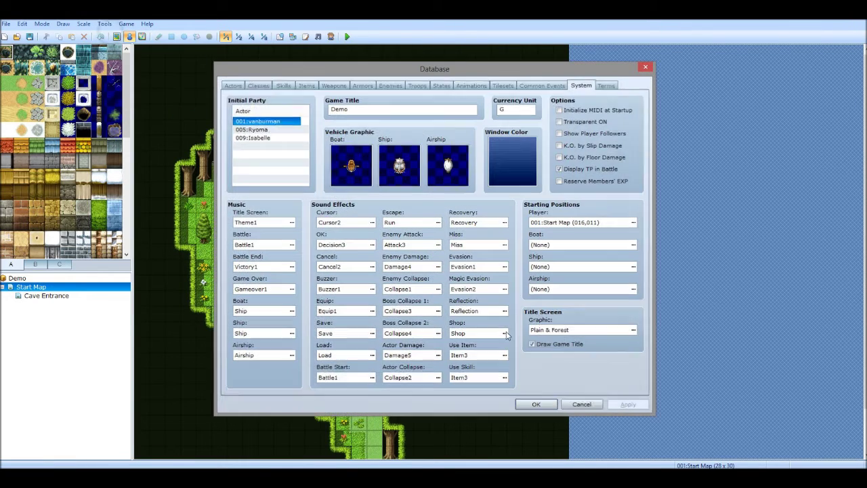
left_click(632, 332)
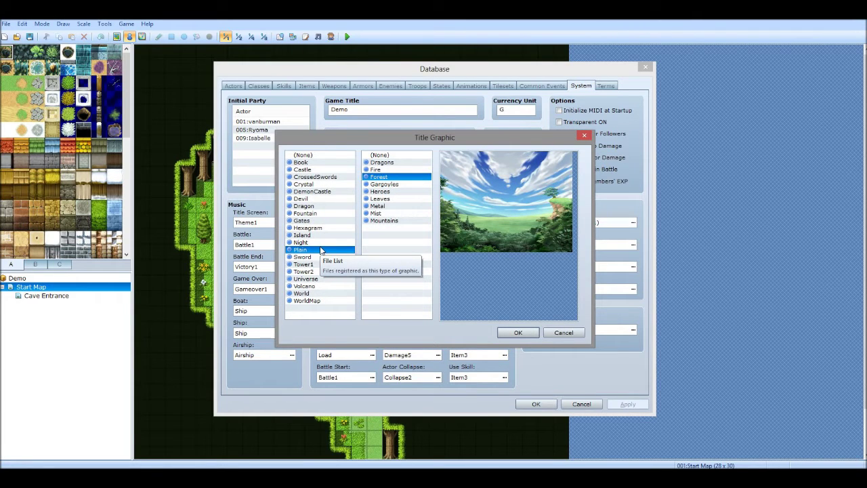
left_click(562, 334)
left_click(580, 404)
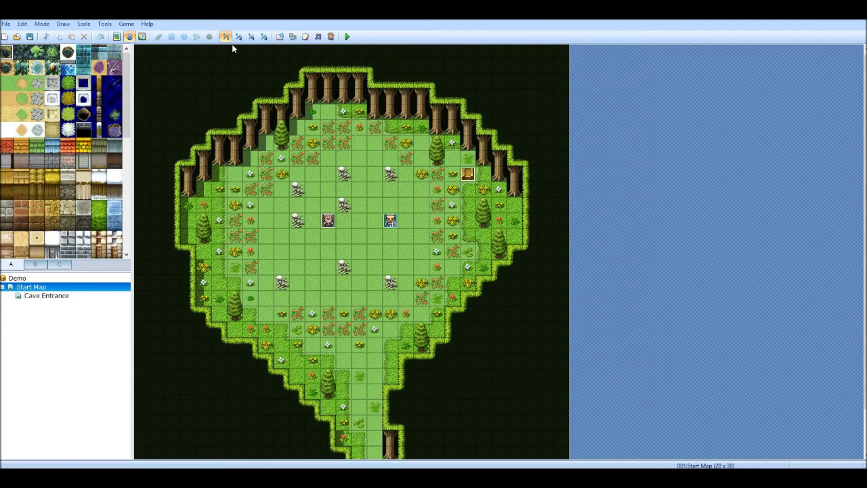
Open and cancel the Script Editor, then bring up the Resource Manager.
left_click(306, 38)
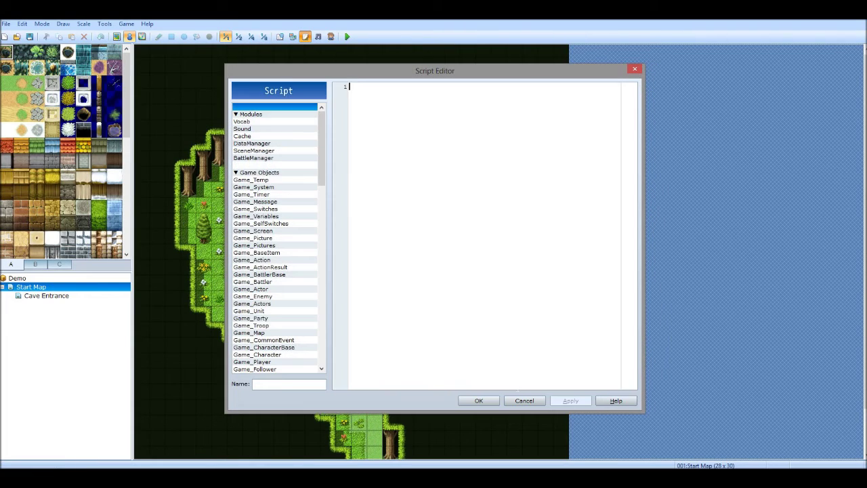
left_click(520, 402)
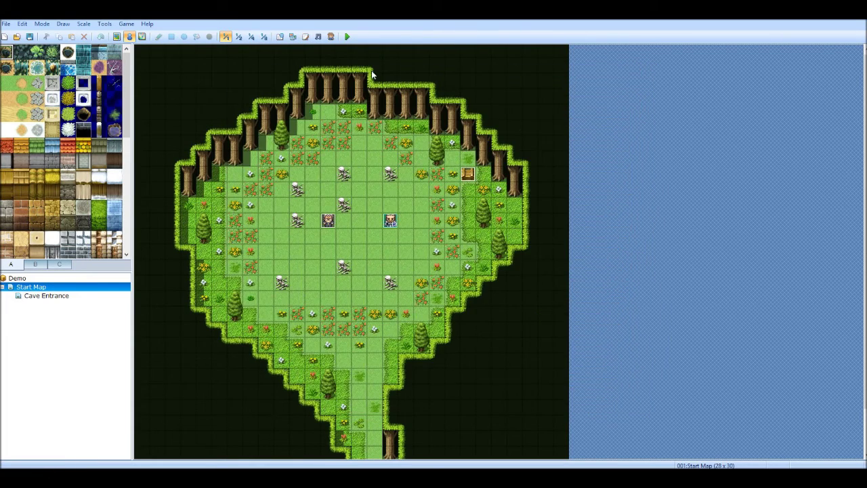
left_click(293, 36)
Import img007 from the Desktop into Graphics/Titles1 and close the Resource Manager.
left_click(368, 226)
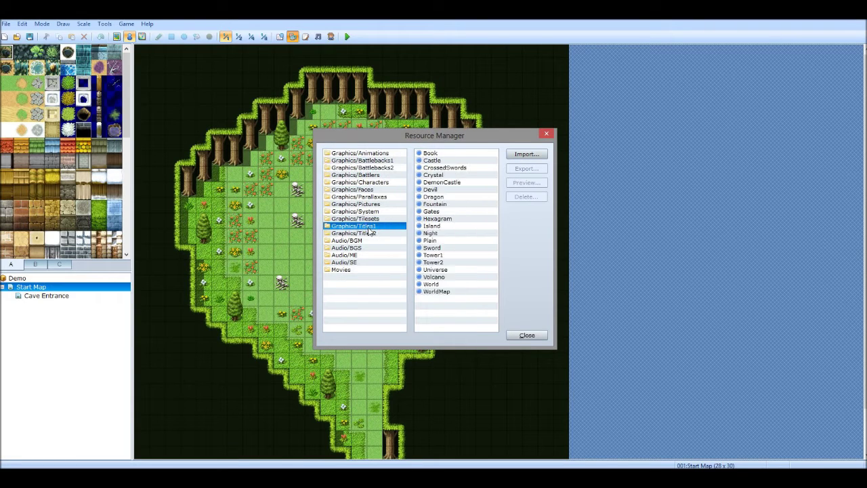
left_click(521, 153)
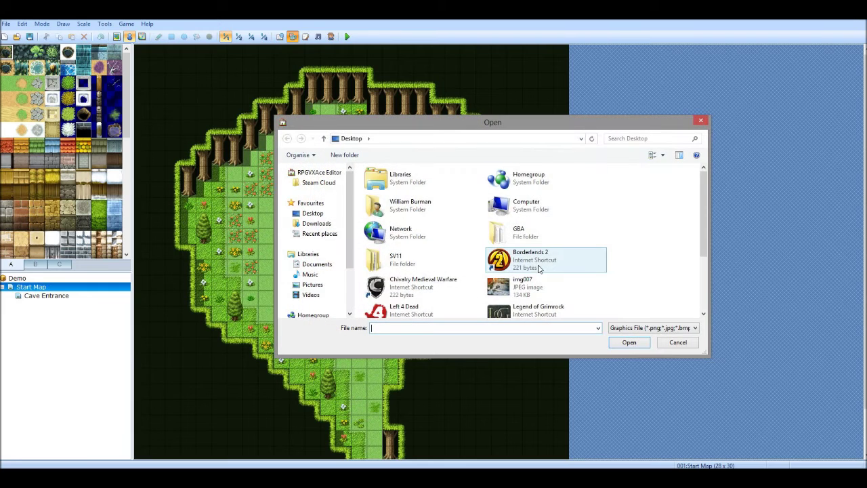
scroll(546, 270, "down", 3)
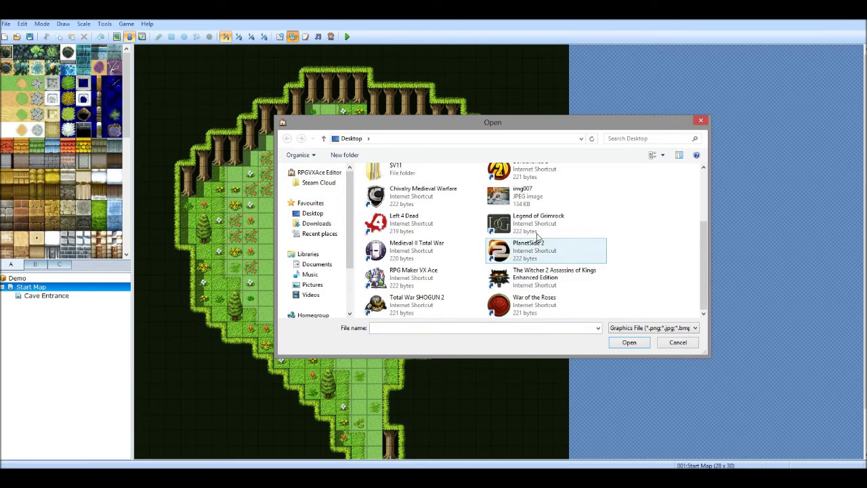
left_click(518, 200)
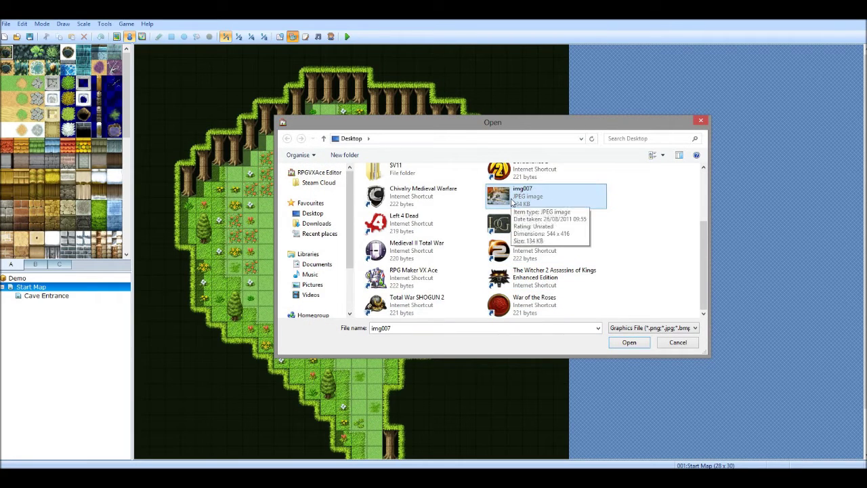
double_click(536, 196)
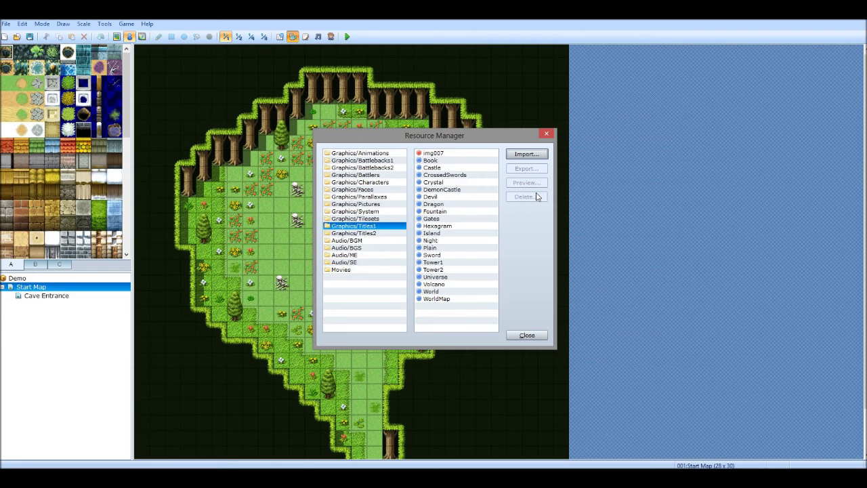
left_click(527, 336)
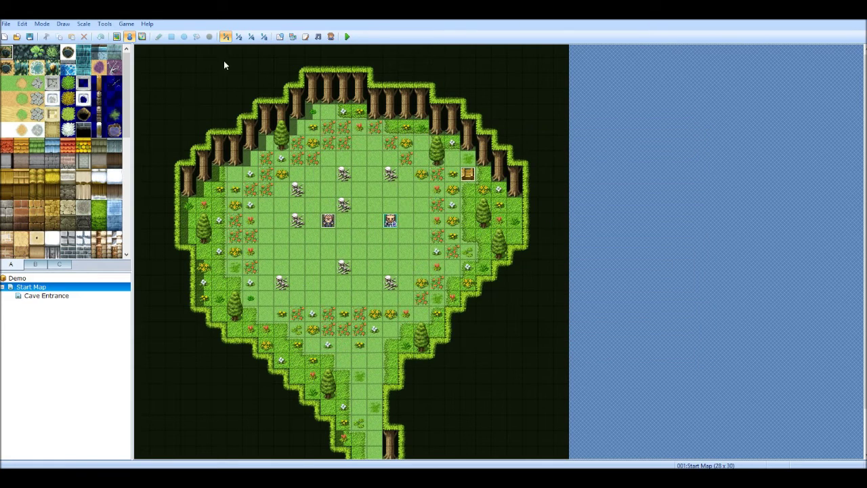
In the title graphic picker, preview img007 and the Crystal, Fountain and Island backgrounds with several frames.
left_click(120, 25)
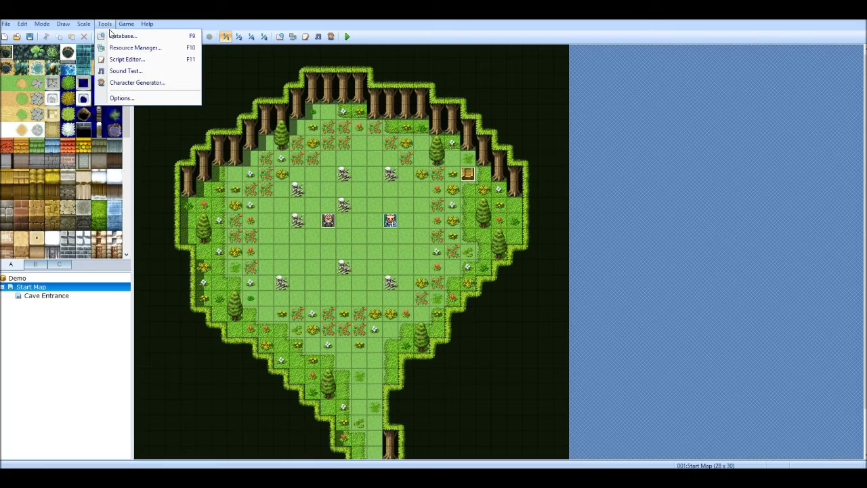
left_click(112, 35)
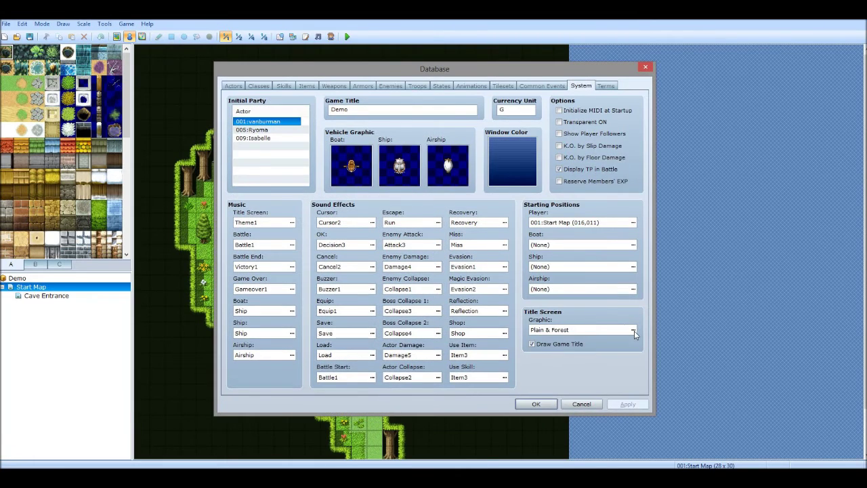
left_click(632, 329)
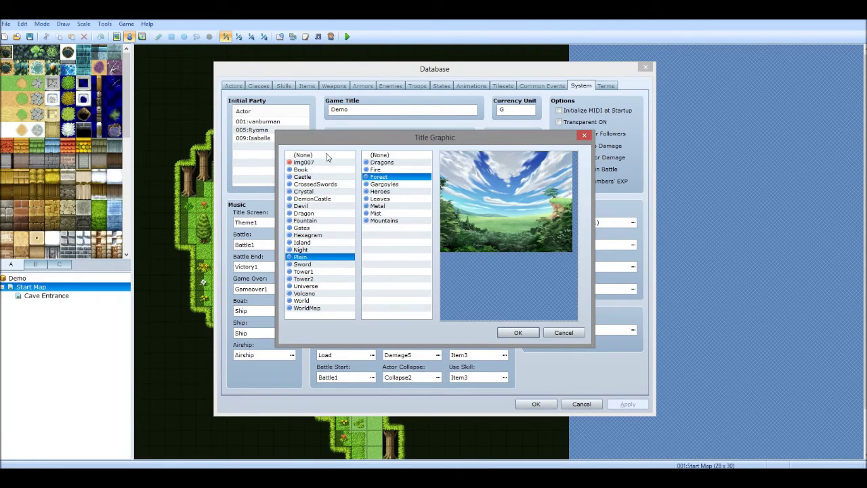
left_click(318, 162)
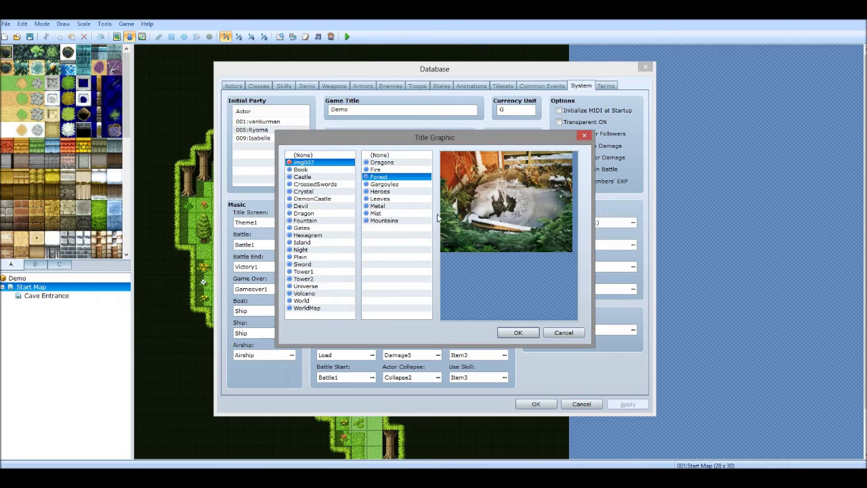
left_click(374, 198)
left_click(294, 192)
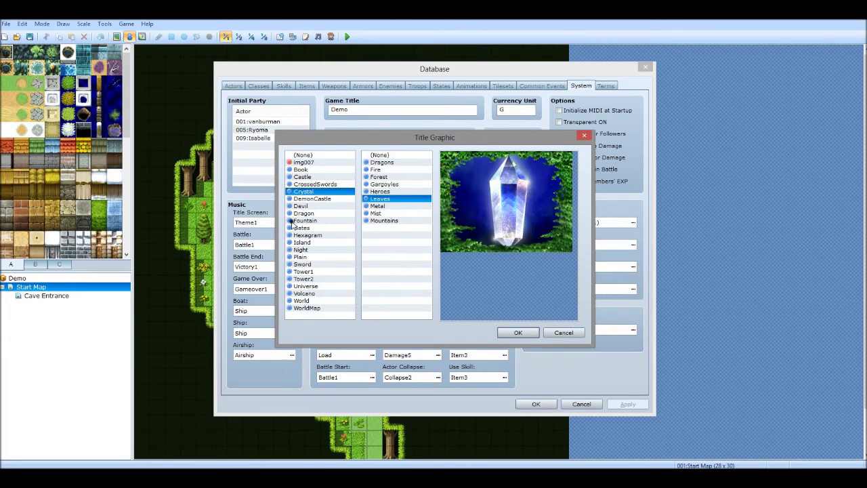
left_click(293, 221)
left_click(302, 241)
left_click(384, 220)
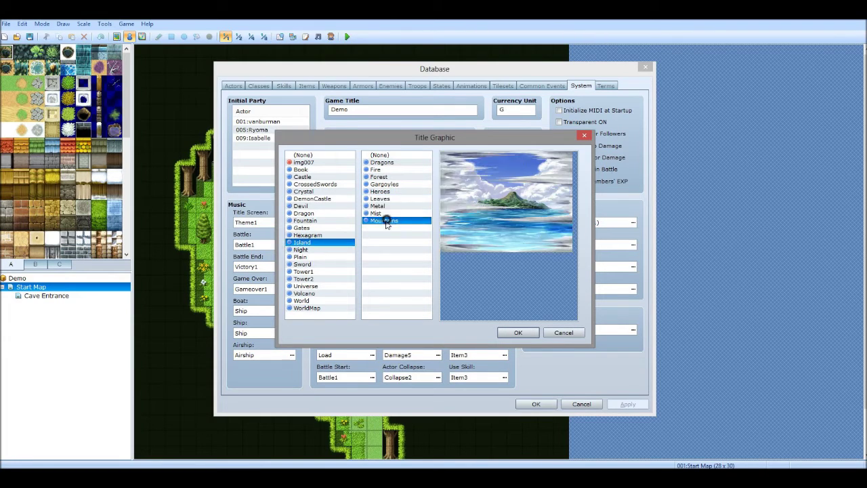
left_click(384, 183)
left_click(383, 162)
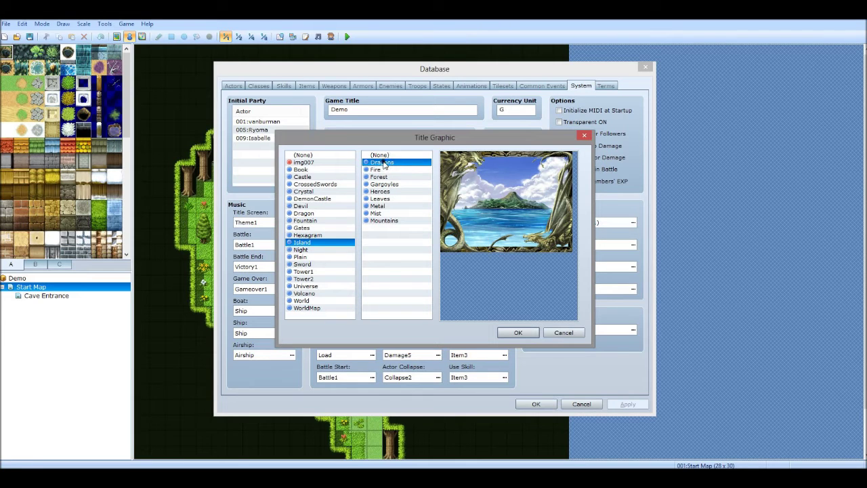
Settle on the img007 background with the Metal frame, confirm it and apply.
left_click(380, 156)
left_click(303, 163)
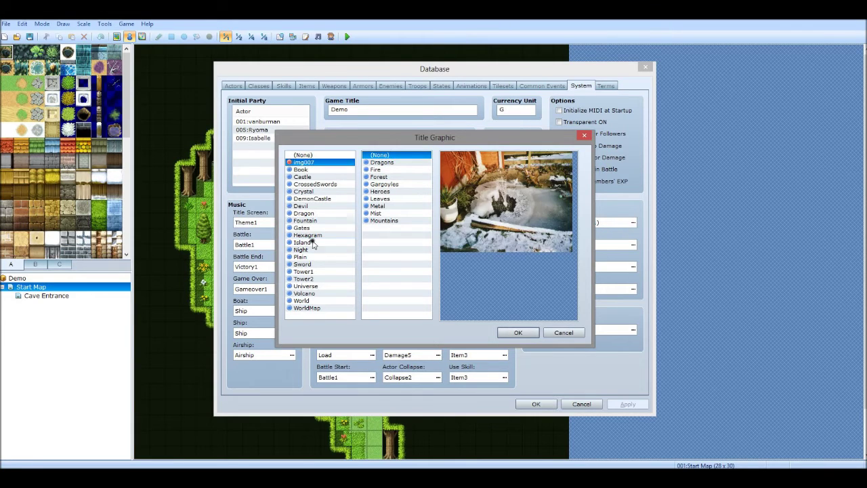
left_click(311, 243)
left_click(303, 162)
left_click(406, 191)
left_click(391, 206)
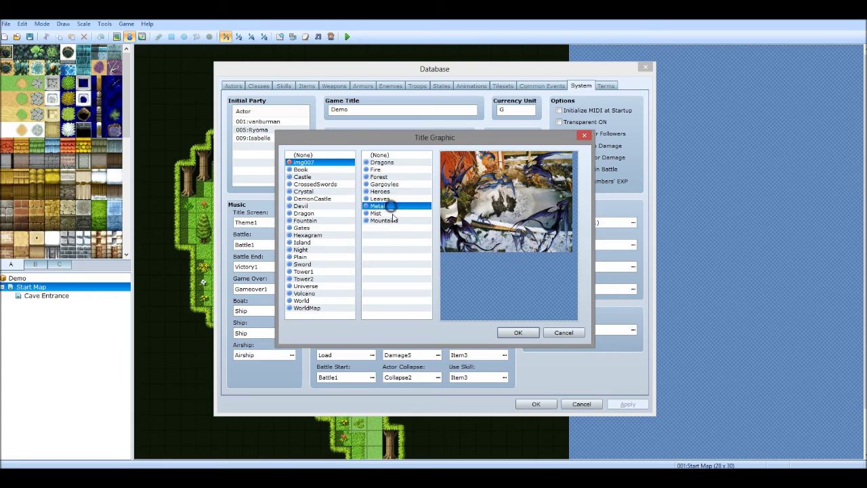
left_click(392, 220)
left_click(388, 214)
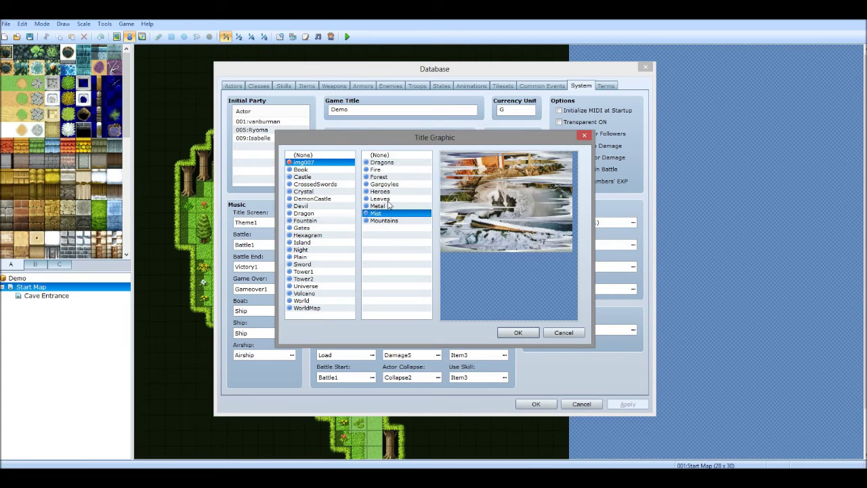
left_click(389, 205)
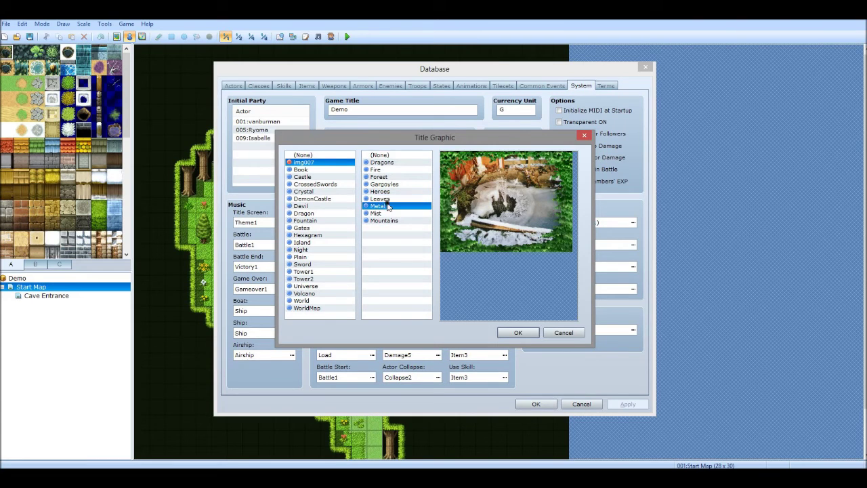
left_click(519, 332)
left_click(625, 404)
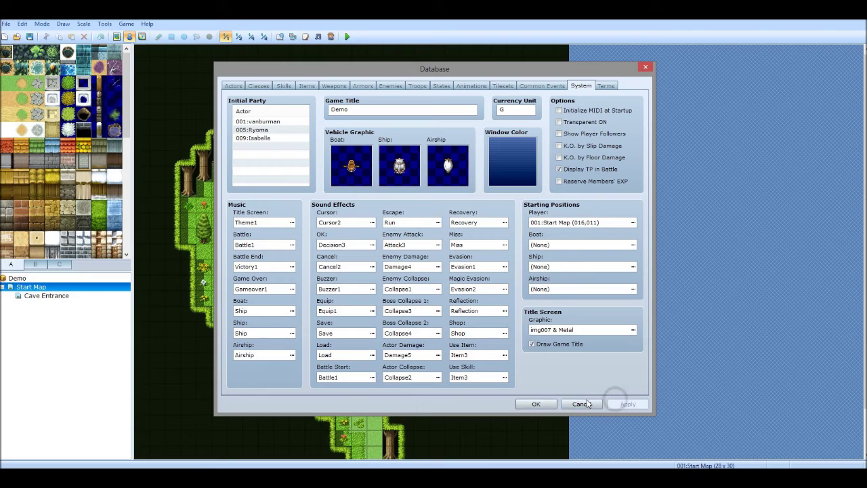
Close the Database keeping changes, then save the project and start a playtest.
left_click(538, 404)
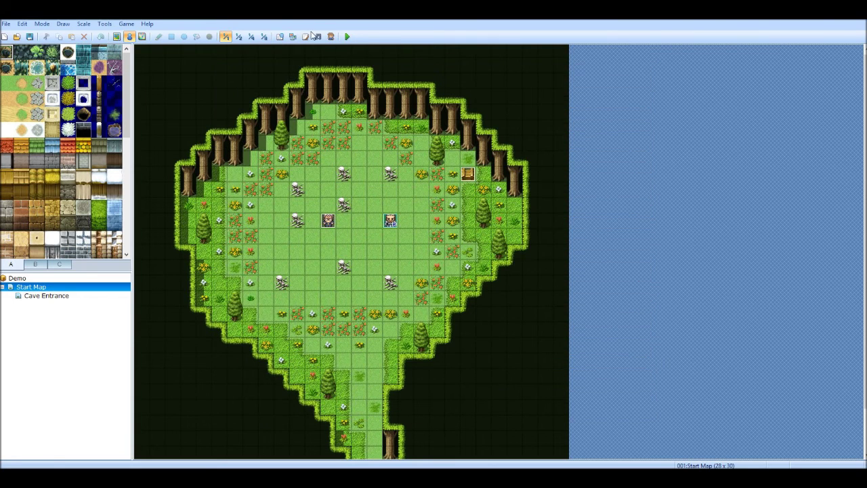
left_click(347, 36)
left_click(397, 265)
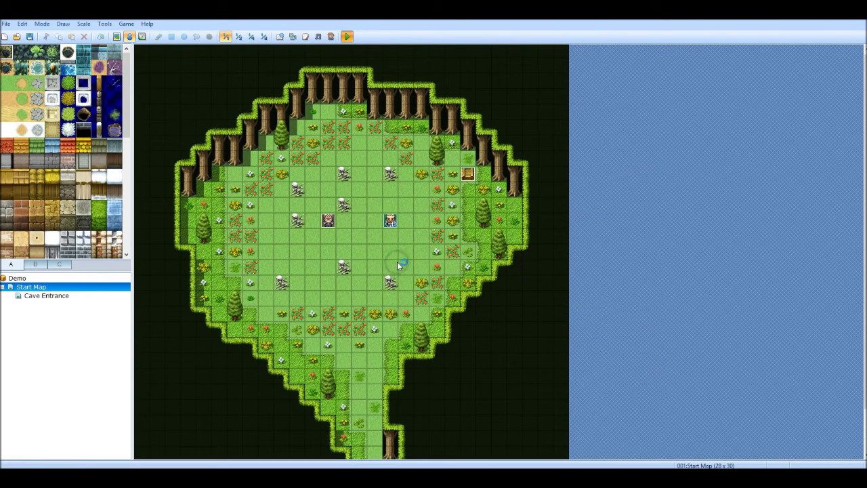